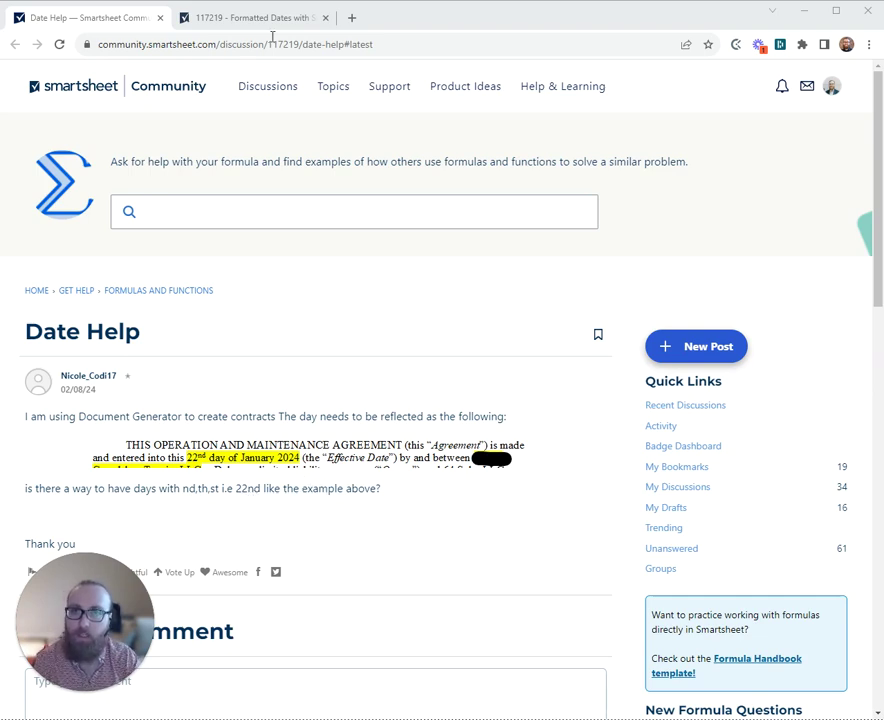
# Switch to the 117219 Formatted Dates sheet and inspect the Formatted column's formula in row 1
pyautogui.click(226, 19)
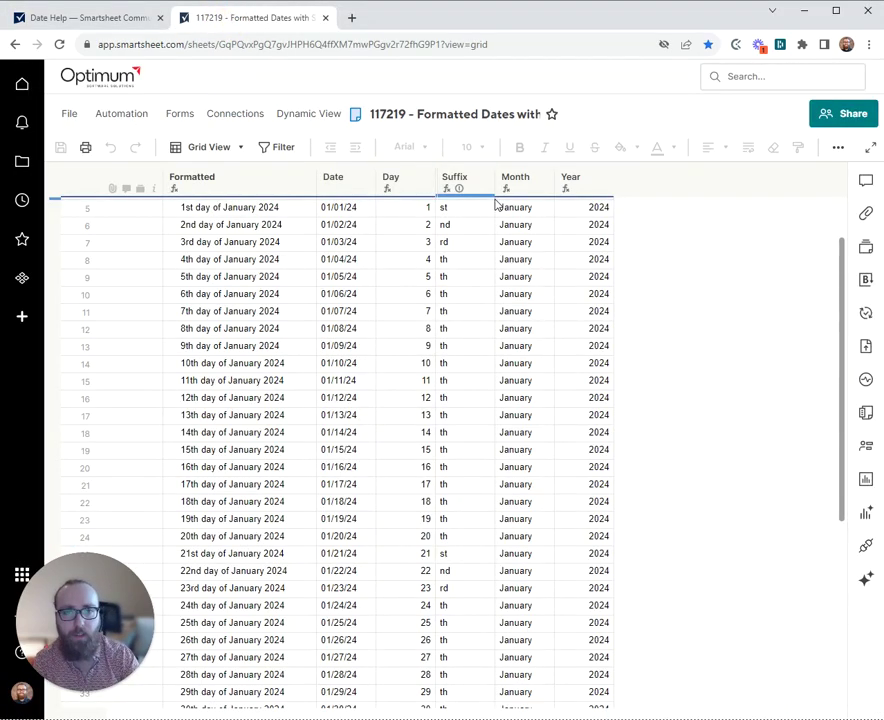
pyautogui.scroll(1, 600, 250)
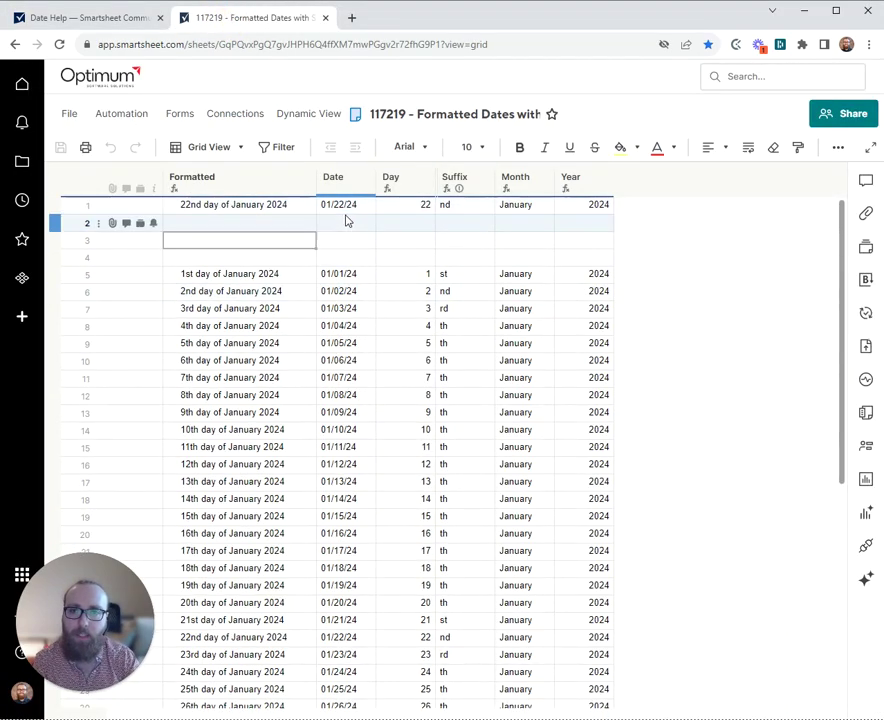
pyautogui.click(258, 205)
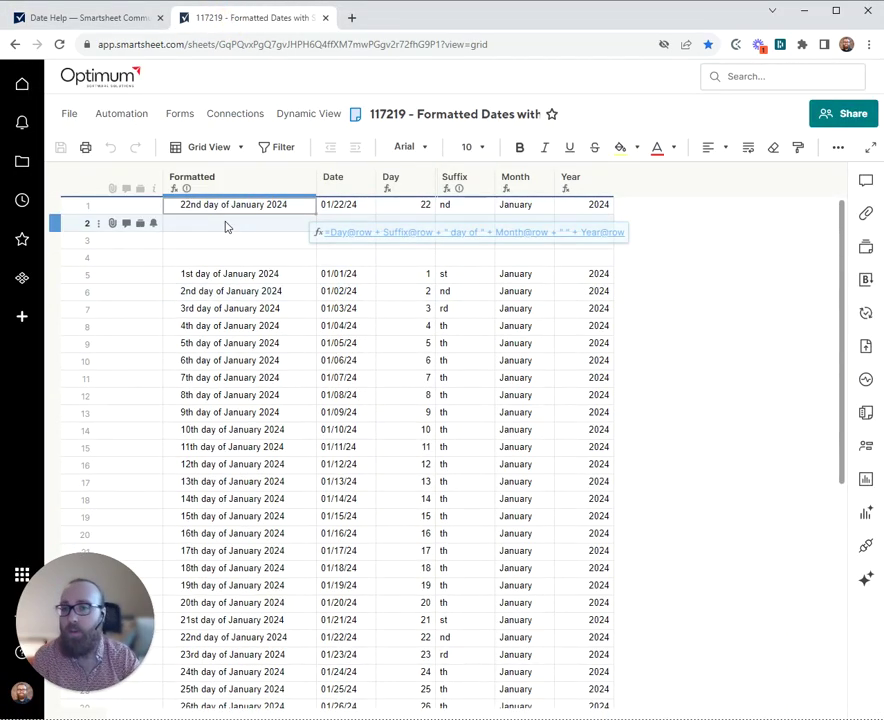
pyautogui.click(246, 238)
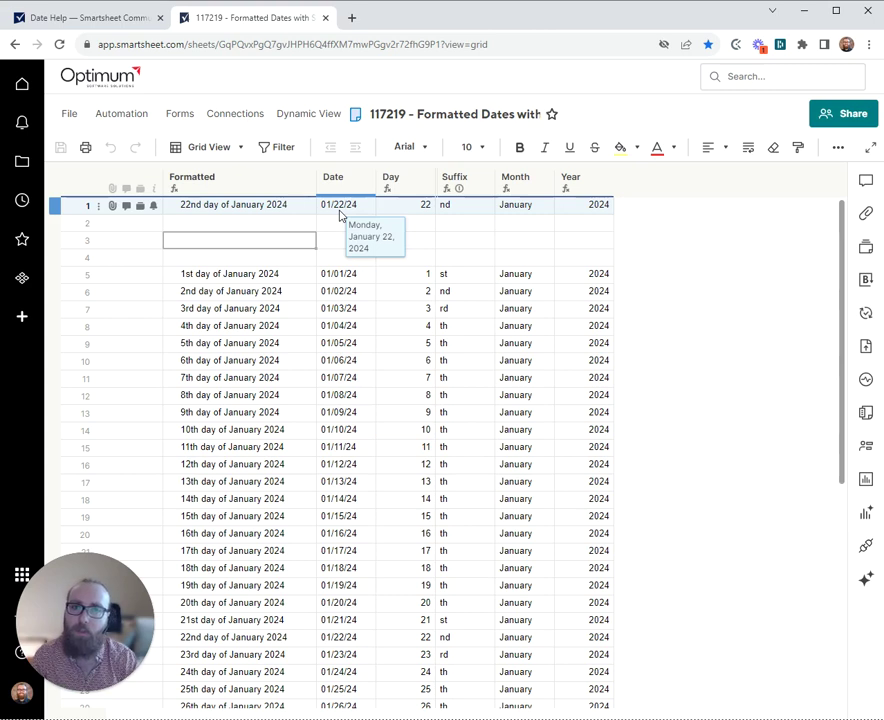
# Inspect row 1's Date cell and the formulas behind its Day and Suffix cells
pyautogui.click(340, 212)
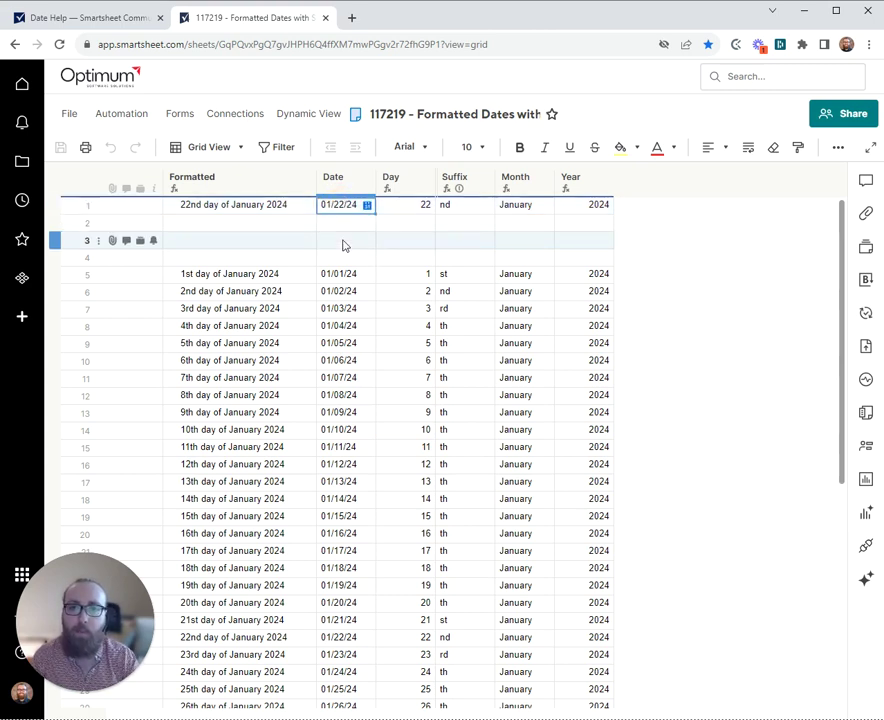
pyautogui.click(398, 214)
pyautogui.moveTo(397, 211)
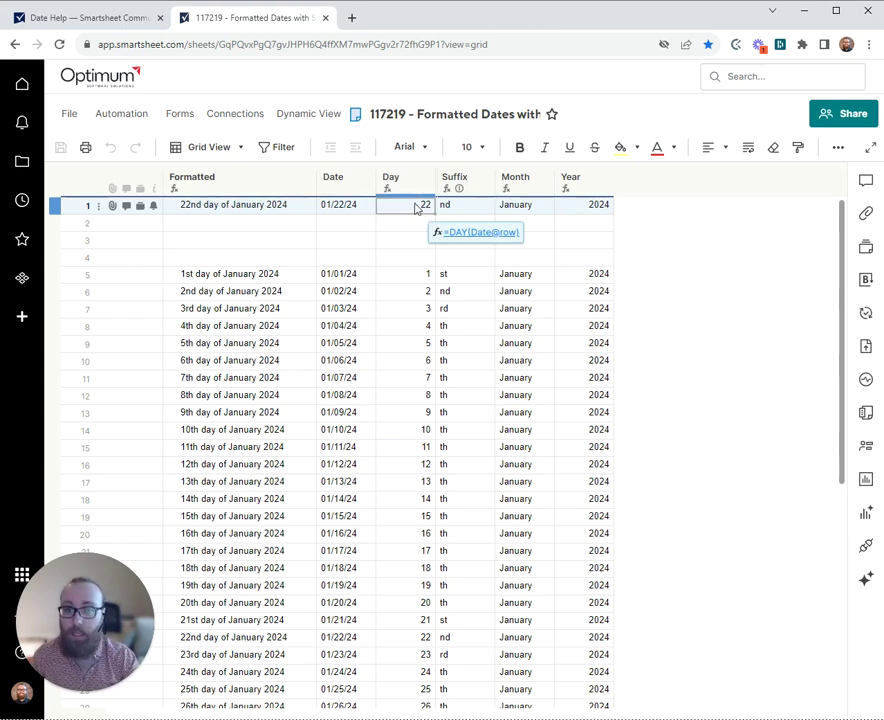
pyautogui.click(456, 205)
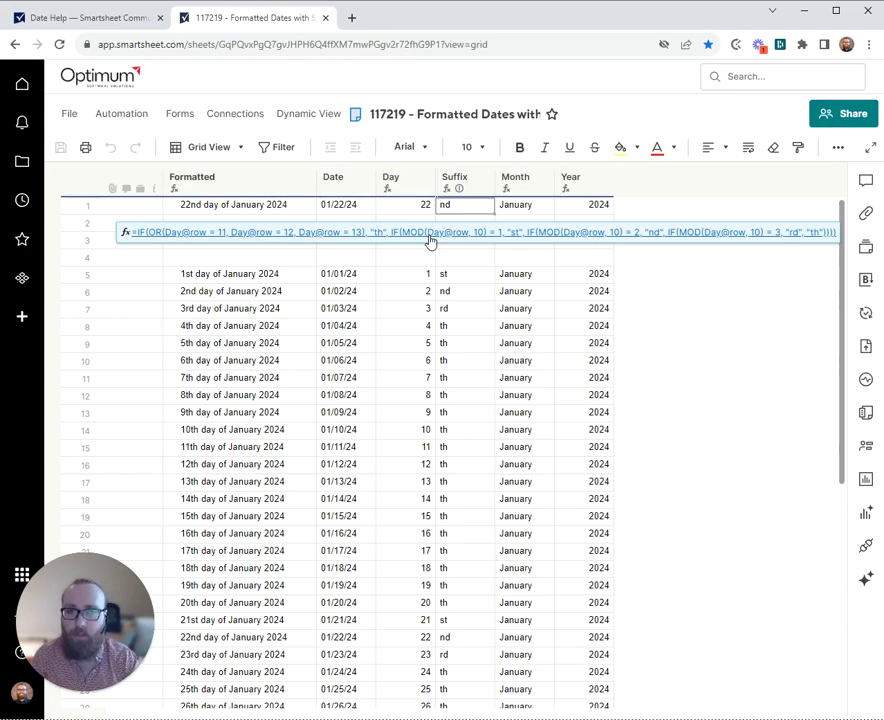
# Unhide all columns in the sheet and inspect the Mod column's formula in row 1
pyautogui.rightClick(416, 186)
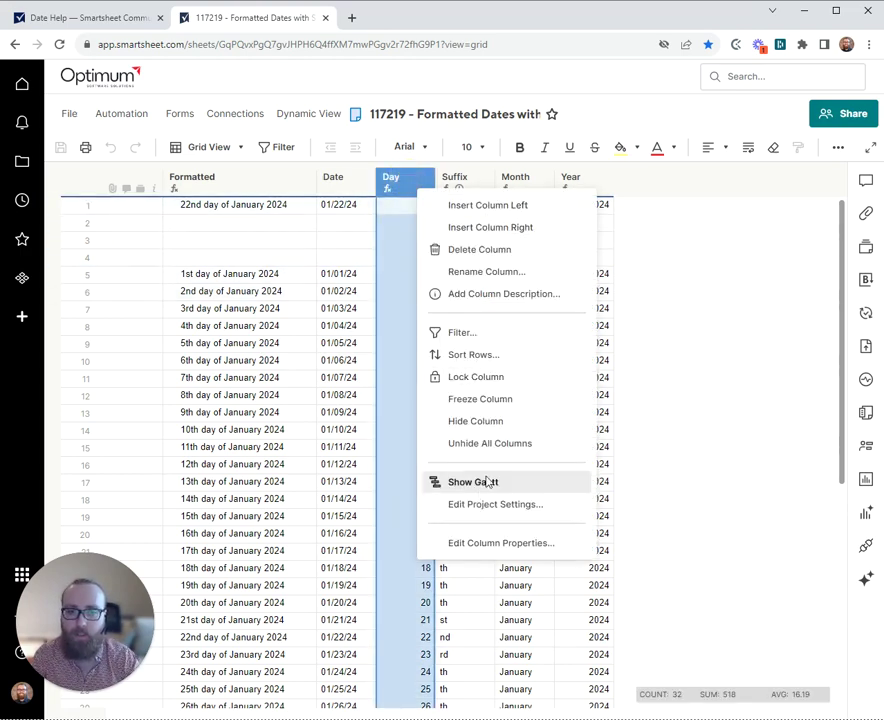
pyautogui.click(490, 443)
pyautogui.click(463, 205)
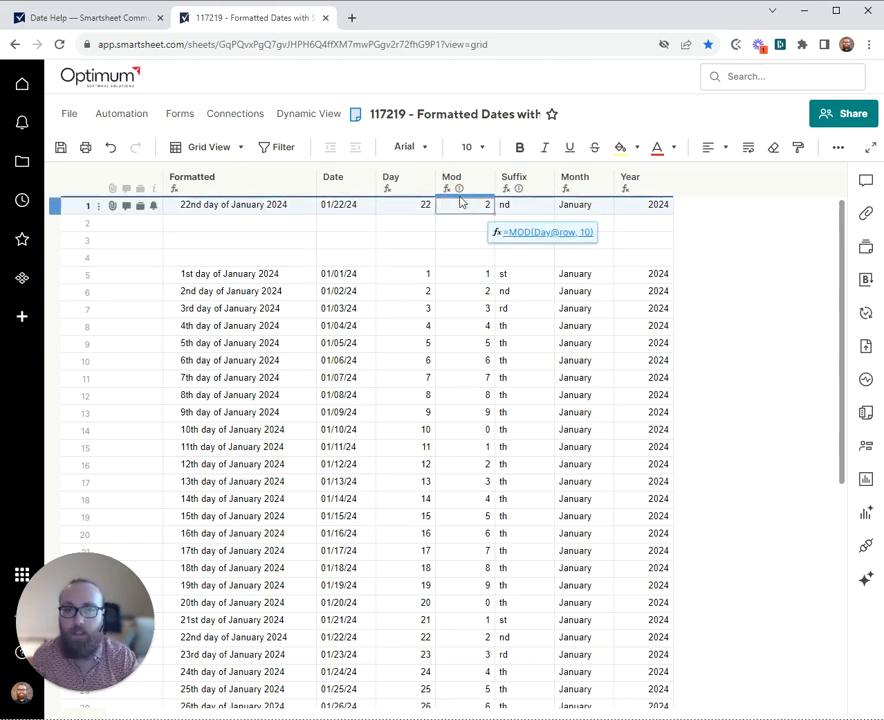
# Compare the Suffix formula with the Mod values for January 1 to 9 and January 11 to 13
pyautogui.click(517, 205)
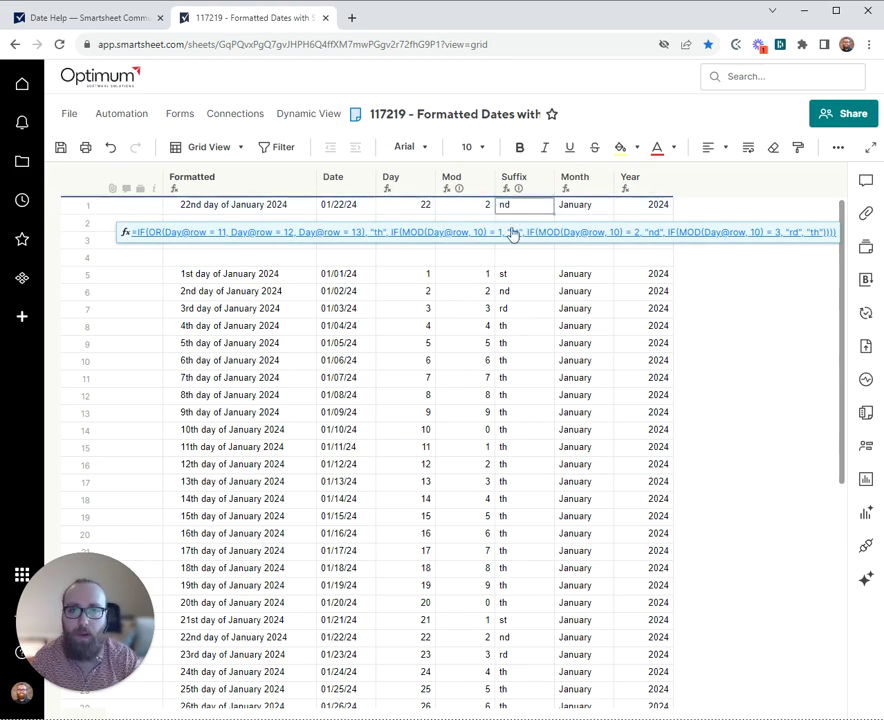
pyautogui.click(466, 277)
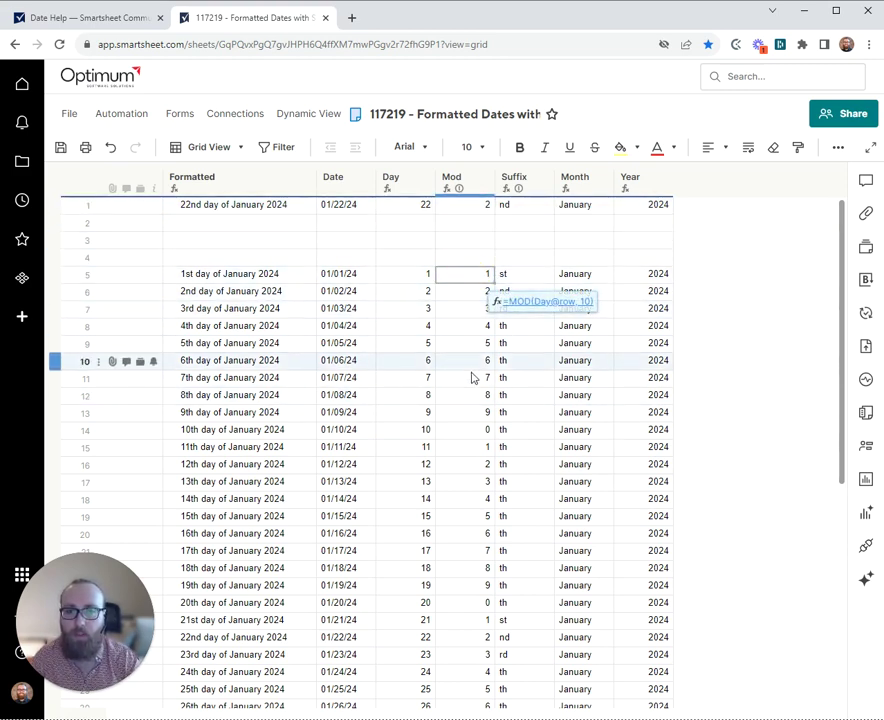
pyautogui.click(470, 413)
pyautogui.keyDown('shift'); pyautogui.click(470, 278); pyautogui.keyUp('shift')
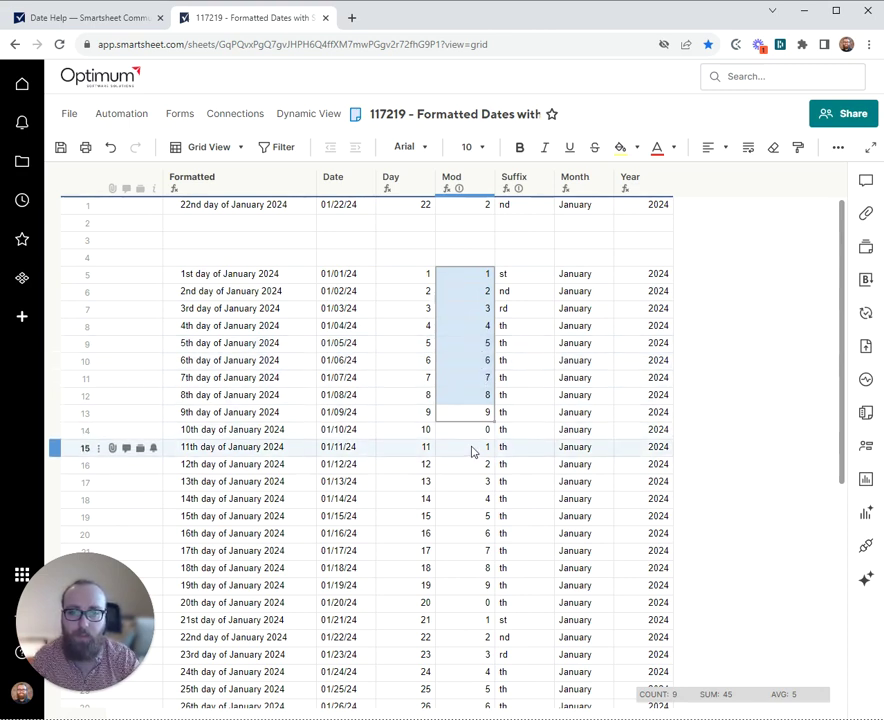
pyautogui.moveTo(472, 452); pyautogui.dragTo(477, 488)
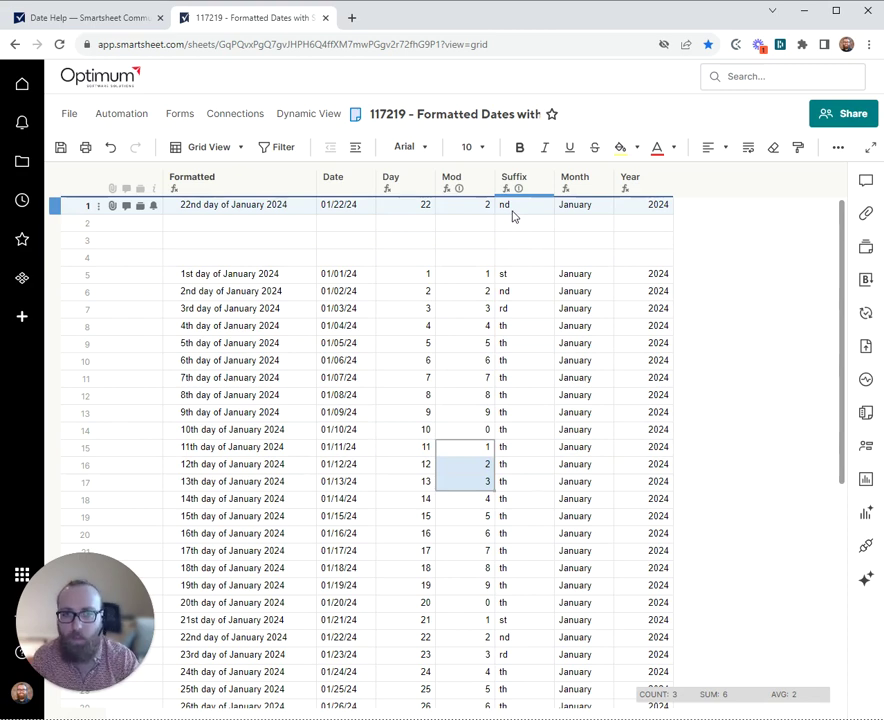
pyautogui.click(512, 208)
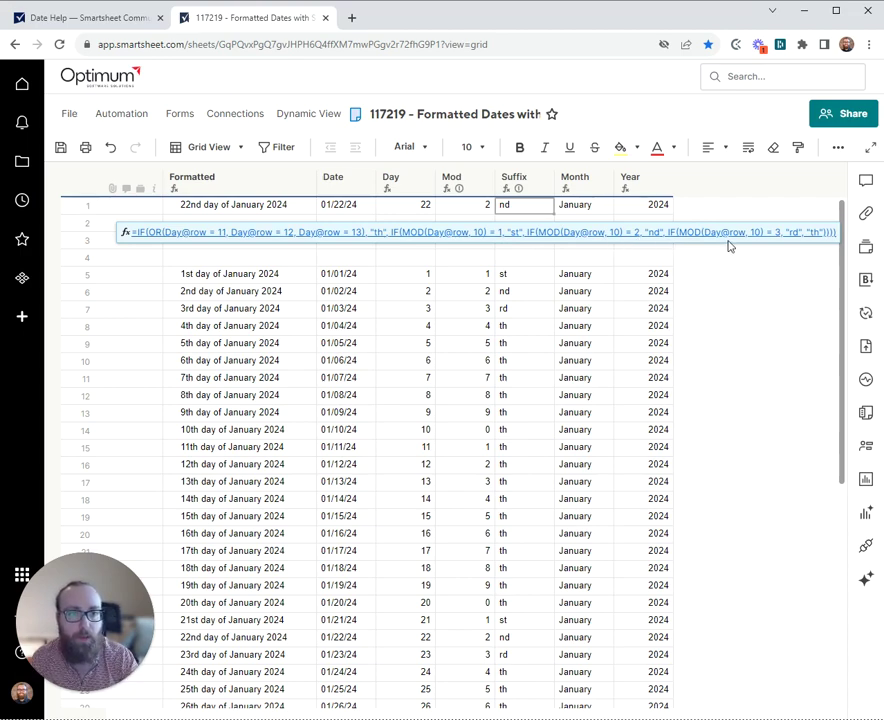
# Hide the Mod column
pyautogui.click(484, 177)
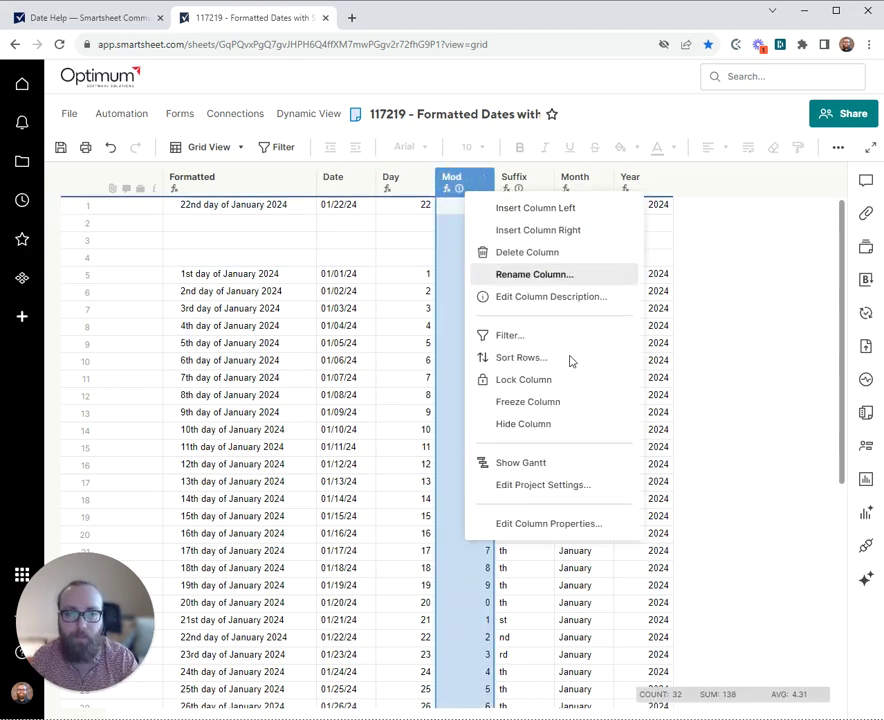
pyautogui.click(523, 424)
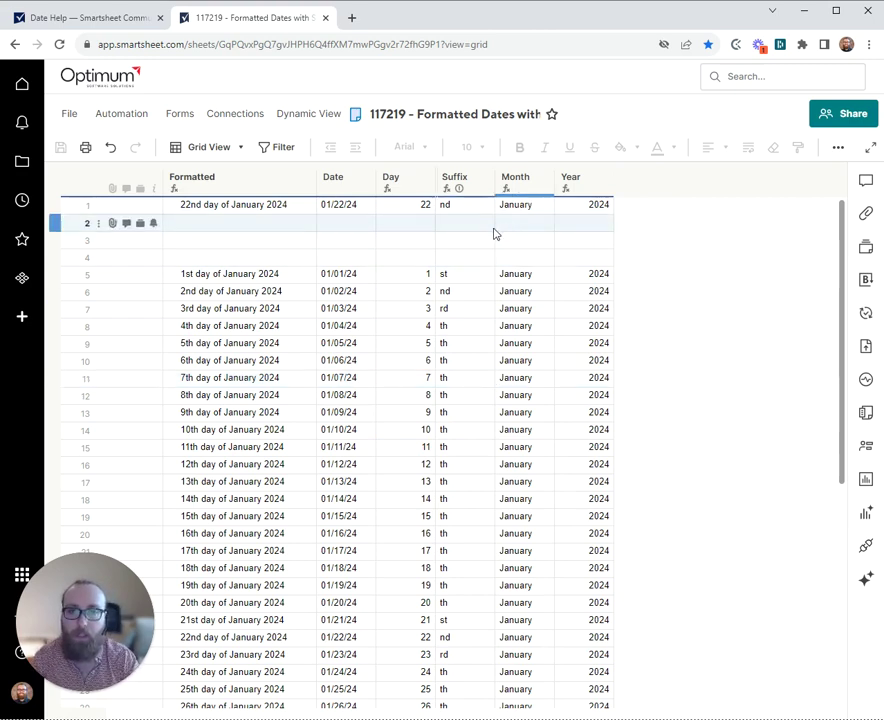
# Open the Suffix column formula to read its OR and MOD conditions, and close it without edits
pyautogui.click(469, 205)
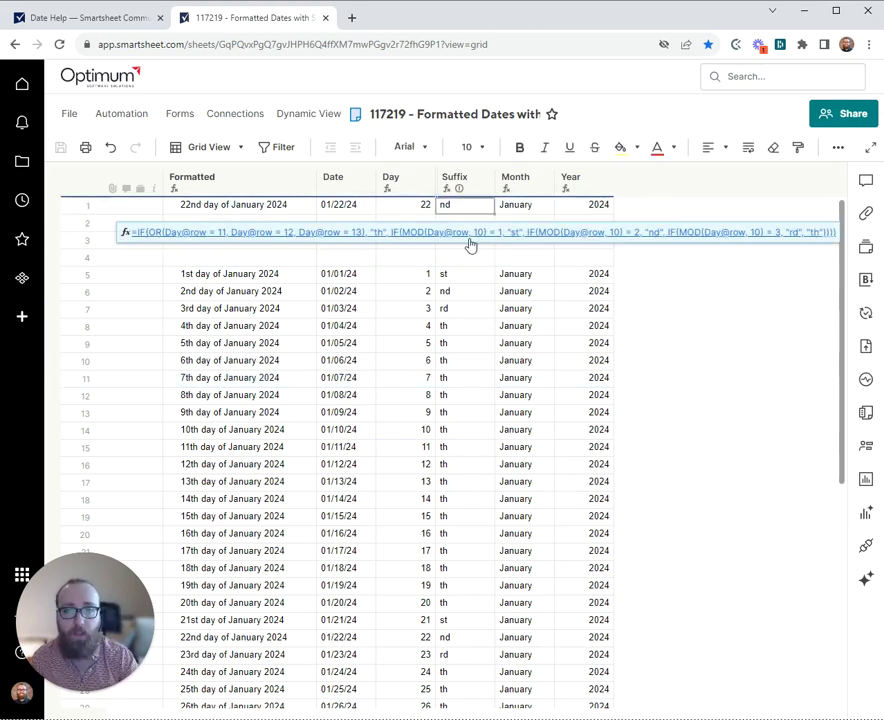
pyautogui.rightClick(471, 221)
pyautogui.click(524, 633)
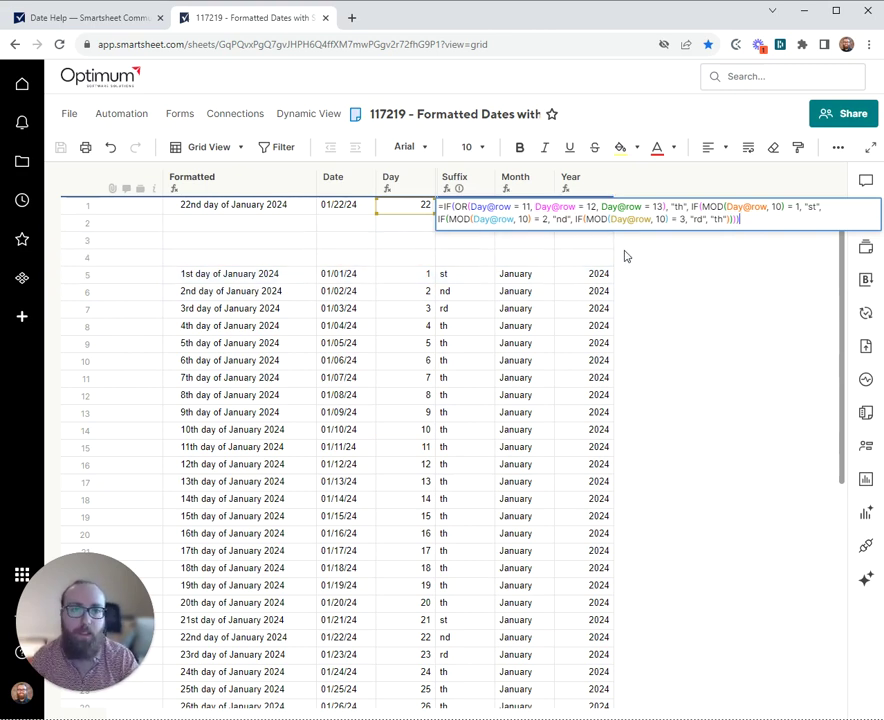
pyautogui.click(689, 270)
# Open the Month column formula to review its nested IF conditions for the month names, and close it without edits
pyautogui.doubleClick(537, 211)
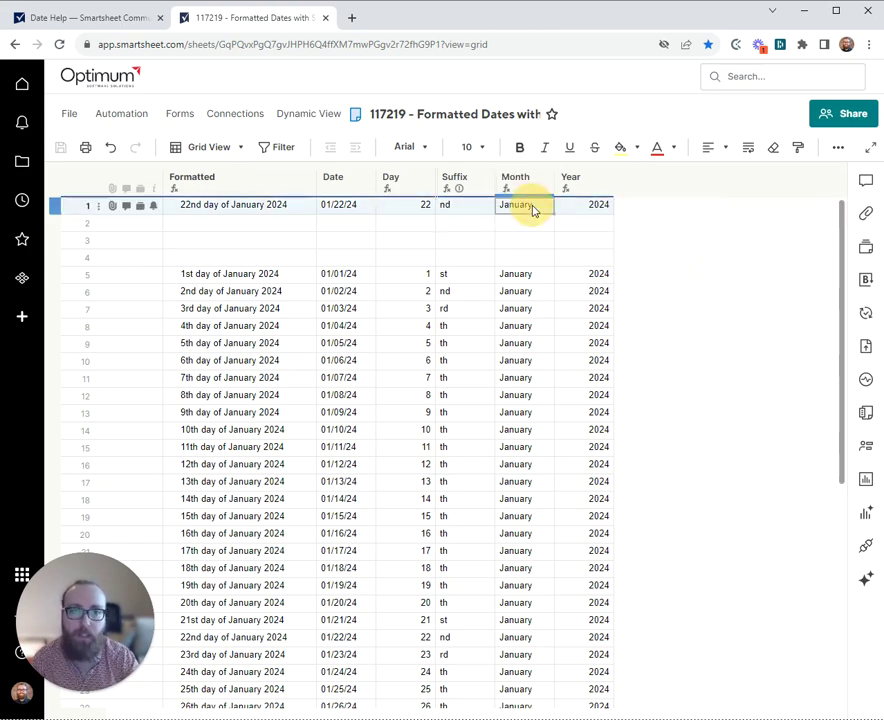
pyautogui.rightClick(522, 211)
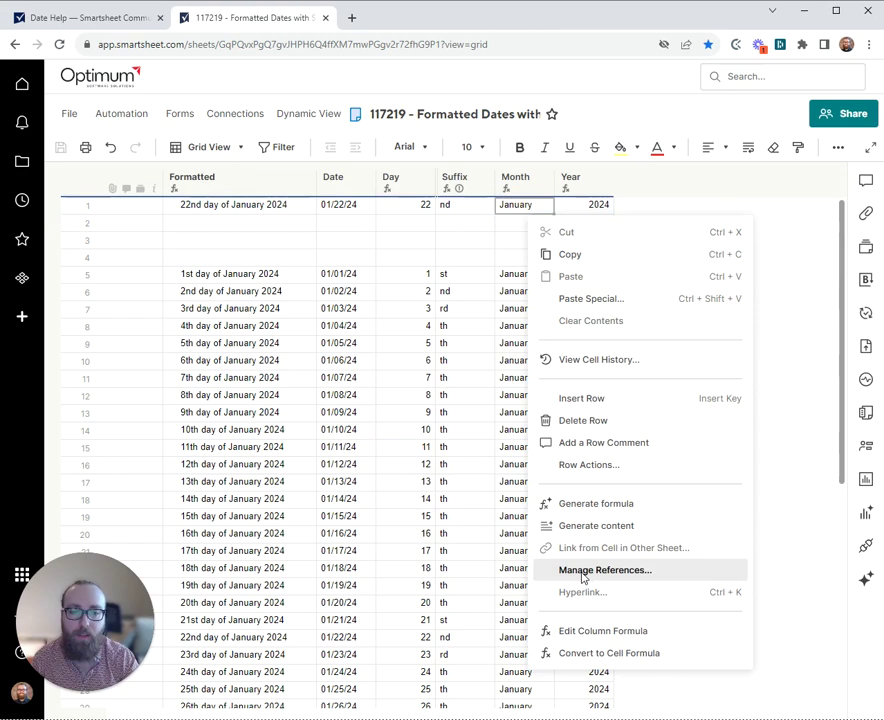
pyautogui.click(586, 631)
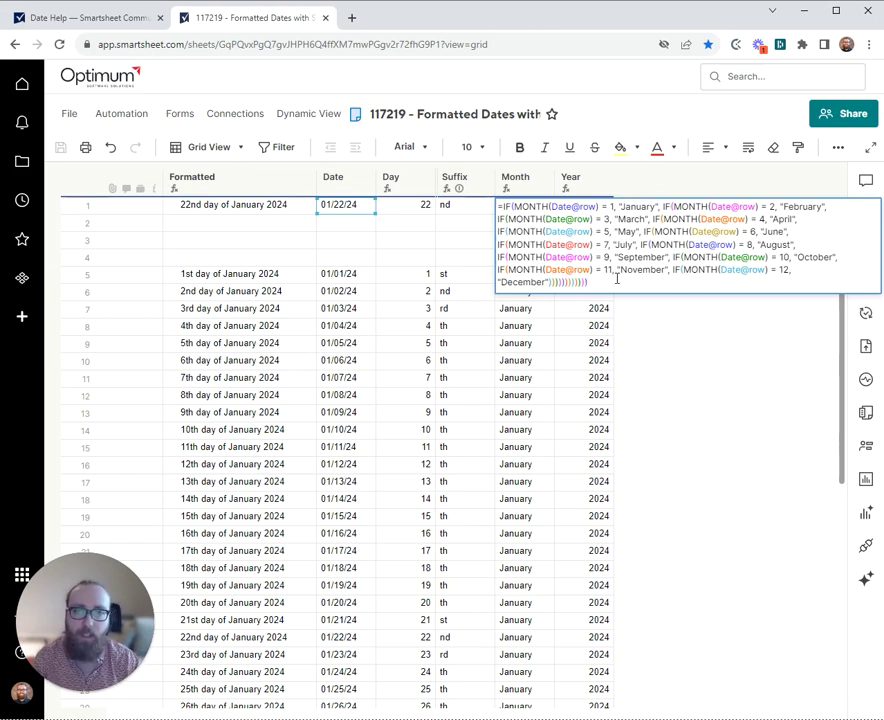
pyautogui.press('Return')
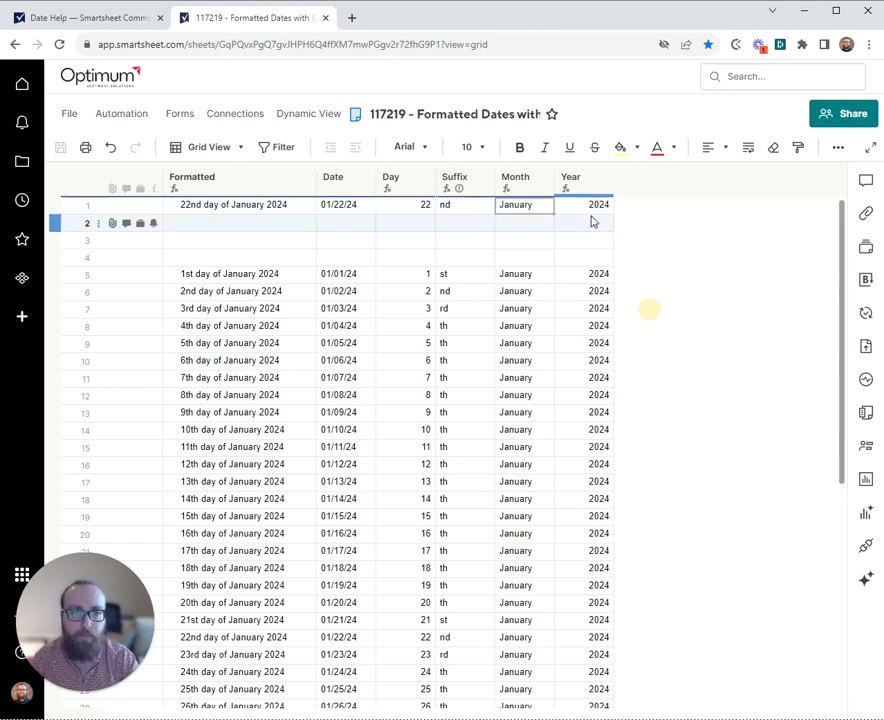
# Open the Year column formula in row 1 to review it, and close it without edits
pyautogui.click(587, 207)
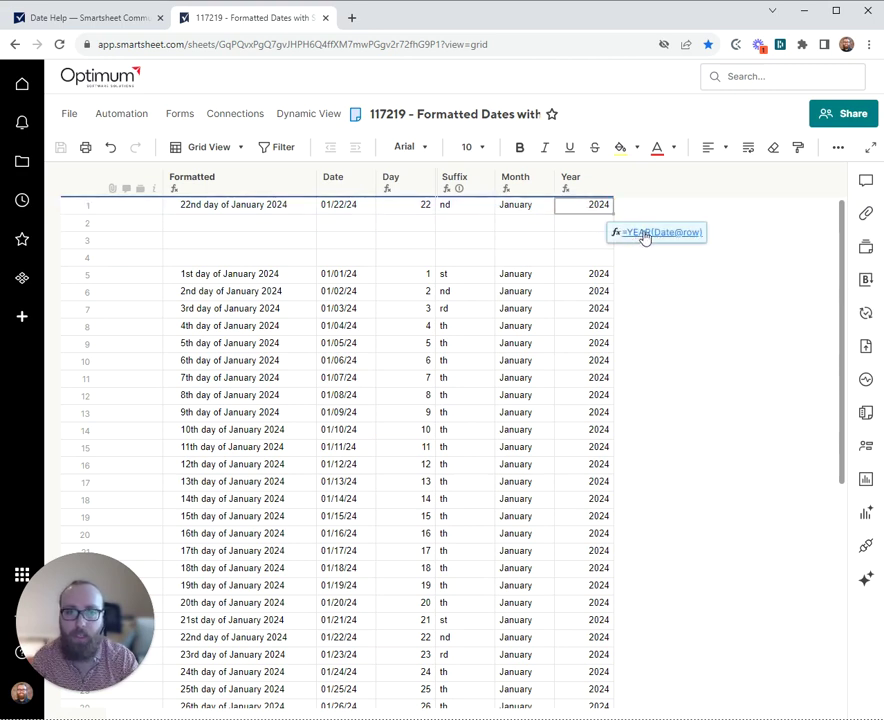
pyautogui.rightClick(590, 206)
pyautogui.click(658, 636)
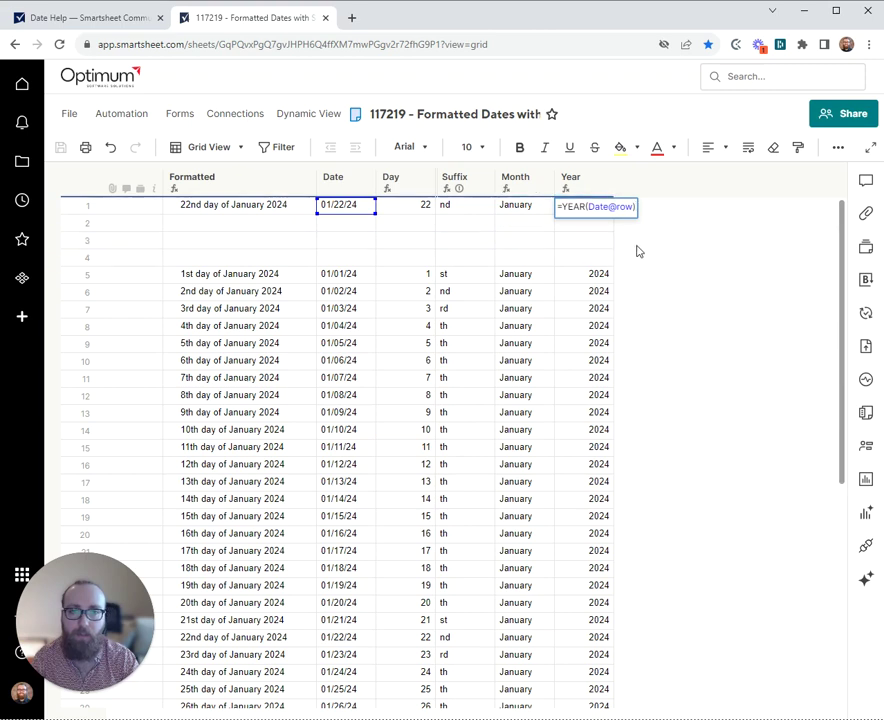
pyautogui.press('Escape')
# Highlight the Day, Suffix, Month and Year columns one after another to review the parts of the formatted date
pyautogui.click(410, 188)
pyautogui.click(458, 186)
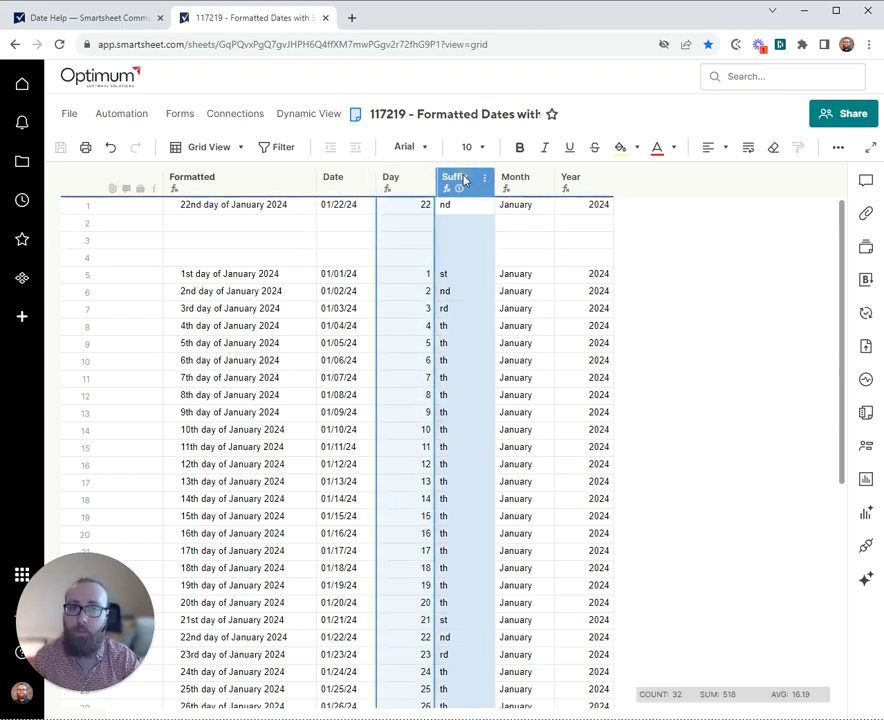
pyautogui.click(514, 186)
pyautogui.click(572, 184)
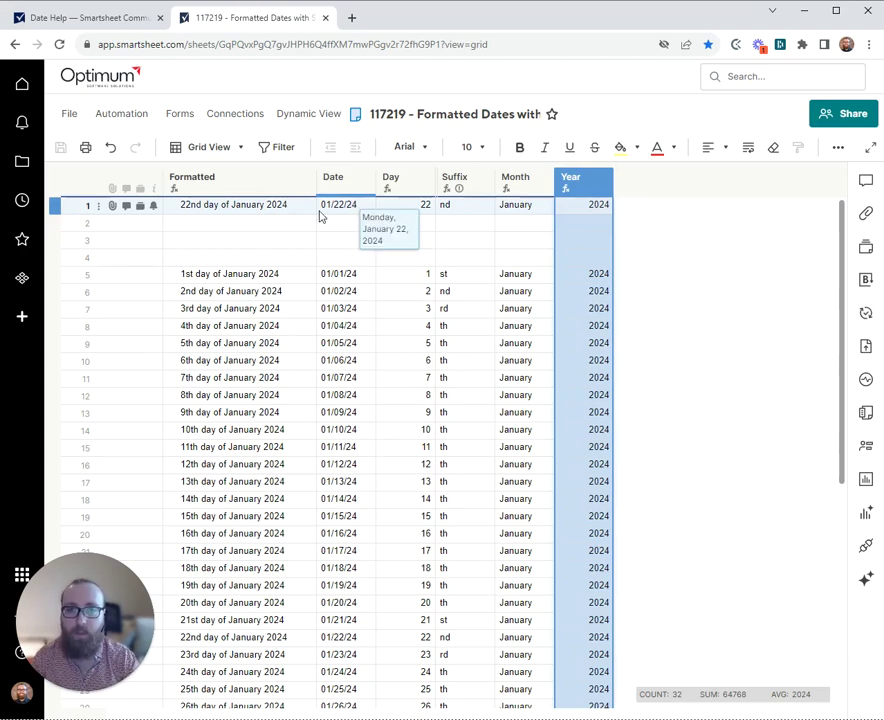
# Open the Formatted column formula to review how it joins the day, suffix, month and year, and close it without edits
pyautogui.click(226, 206)
pyautogui.rightClick(224, 206)
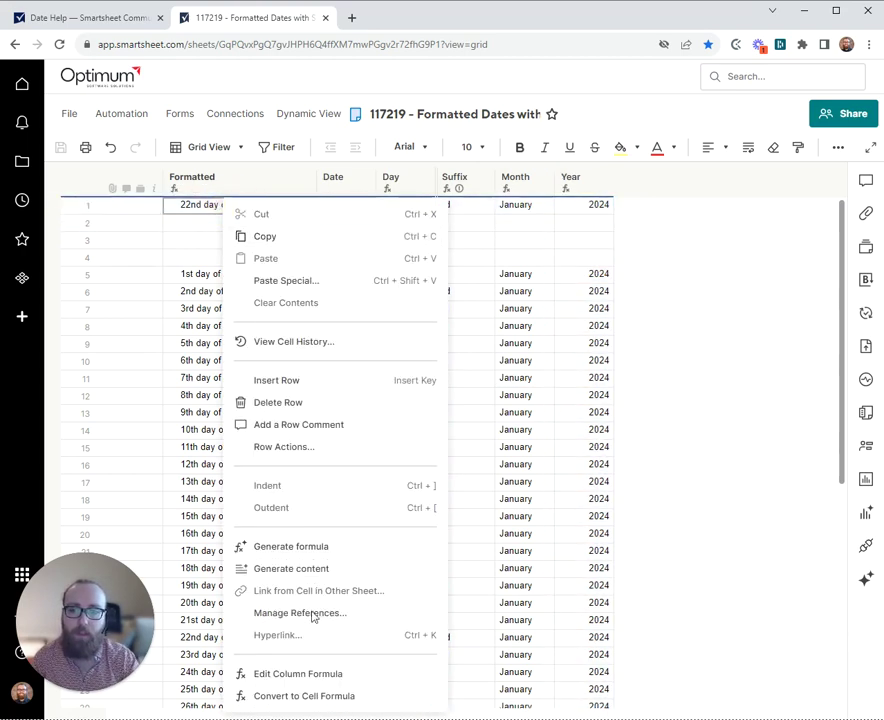
pyautogui.click(297, 673)
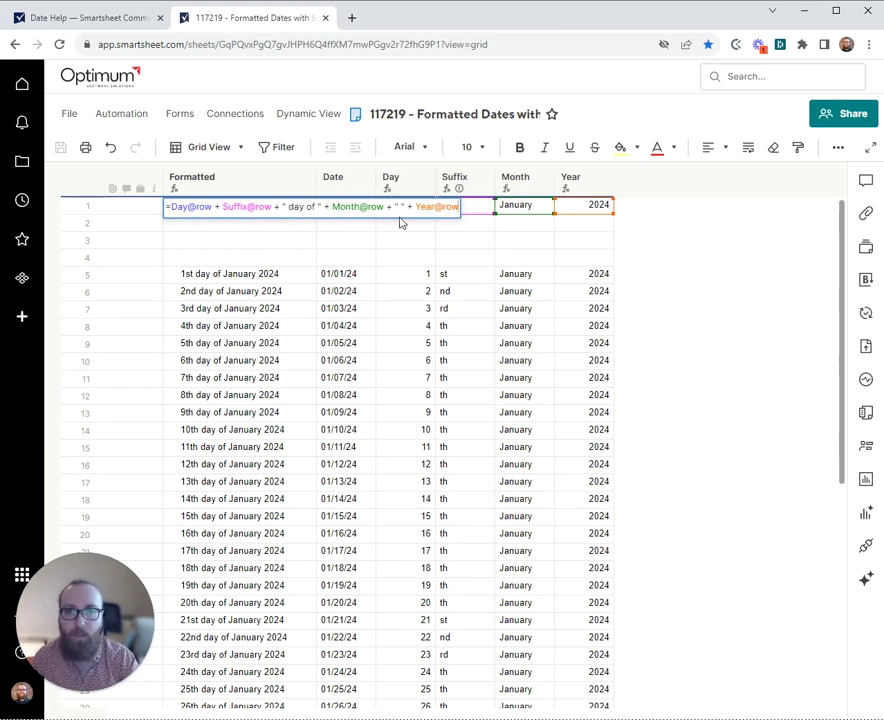
pyautogui.click(687, 281)
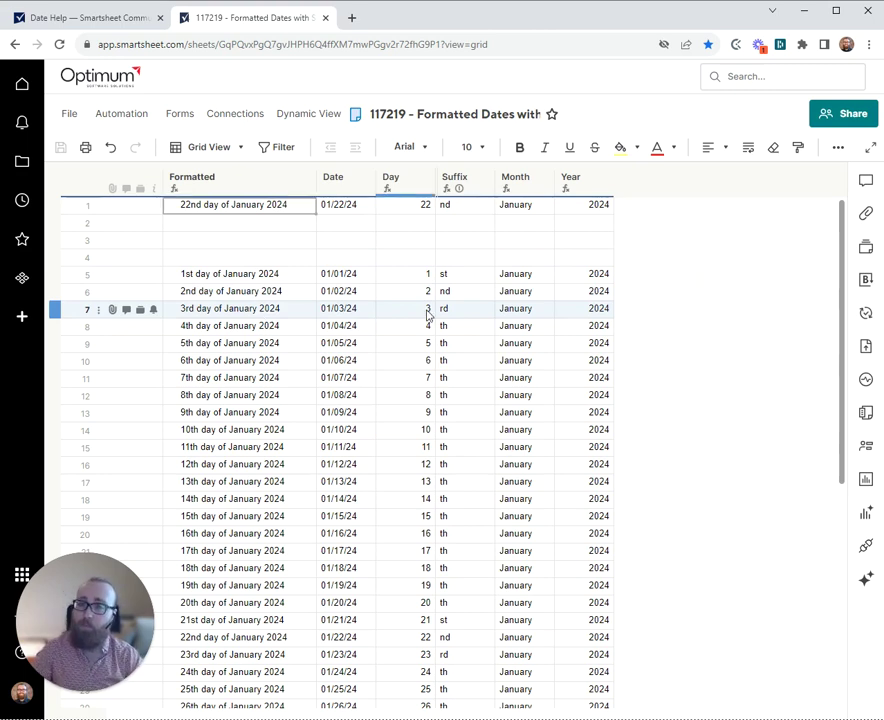